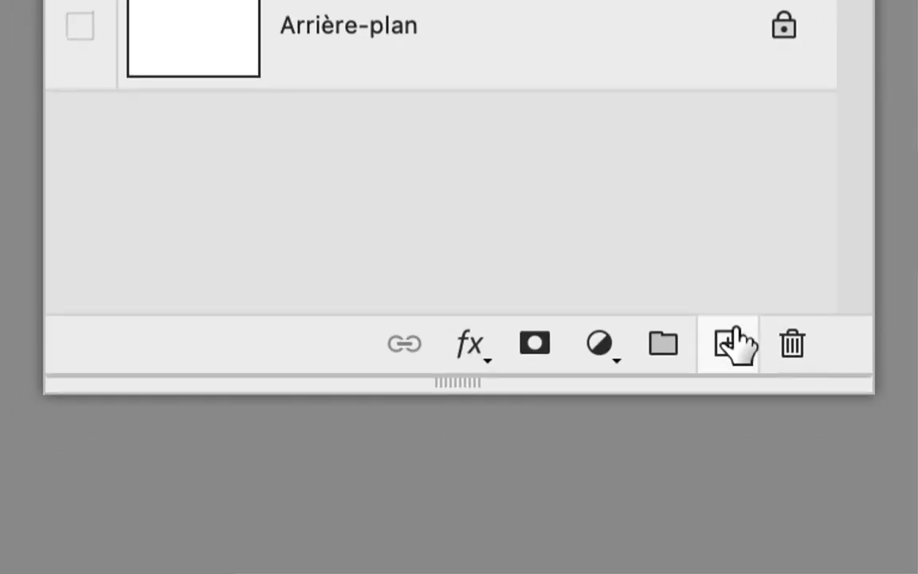
Create a new layer directly above Calque 4 and clip it to Calque 4.
{"action": "left_click", "coordinate": [734, 344]}
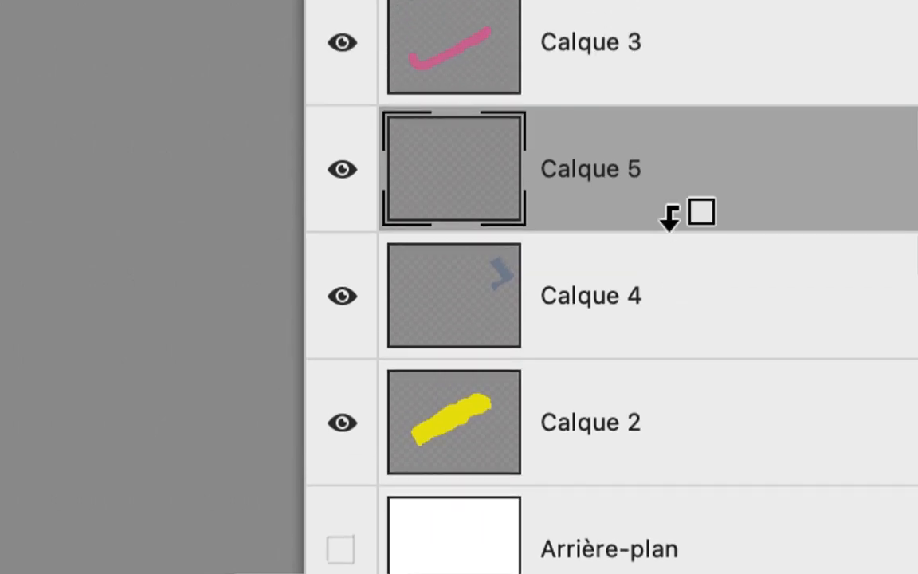
{"action": "left_click", "coordinate": [668, 215], "text": "alt"}
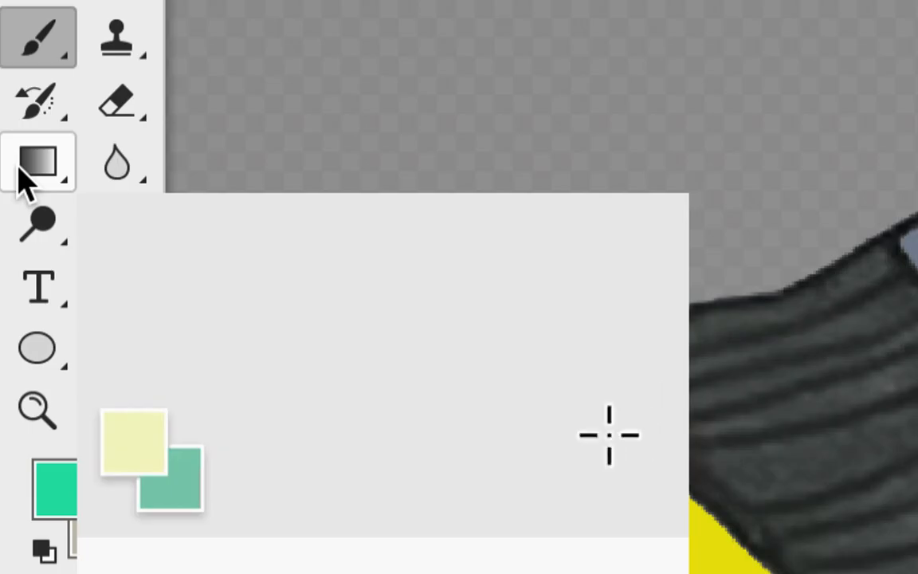
Activate the Gradient tool and load its "Arc-en-ciel circulaire" tool preset.
{"action": "left_click", "coordinate": [24, 177]}
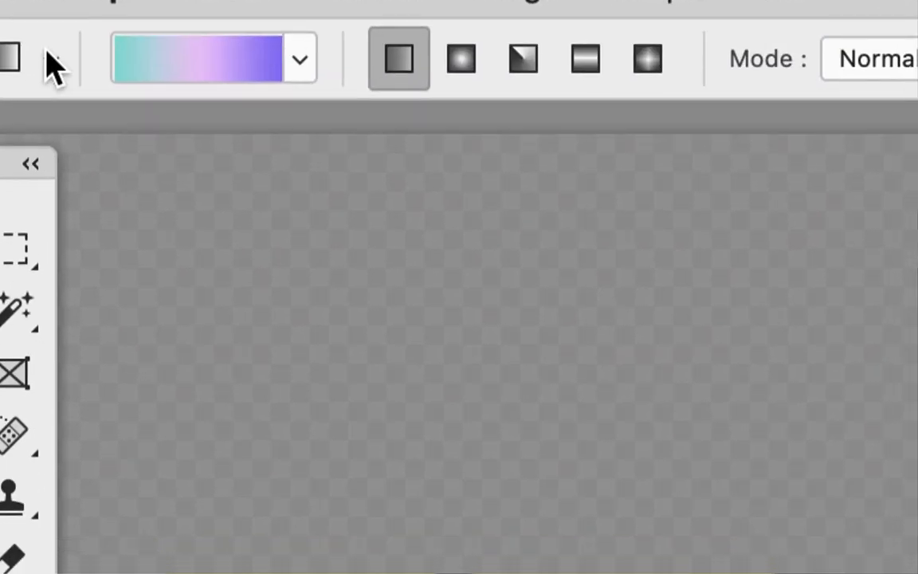
{"action": "left_click", "coordinate": [52, 64]}
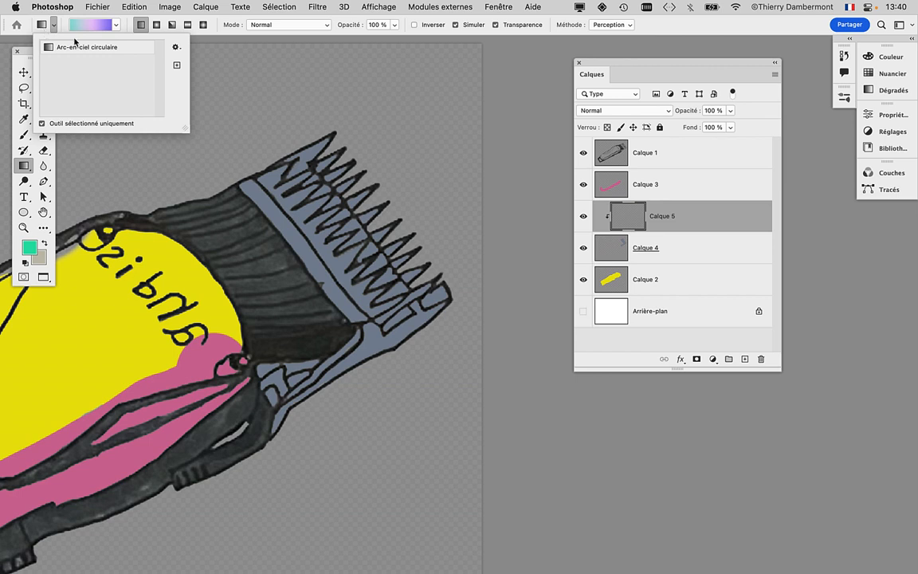
{"action": "left_click", "coordinate": [176, 48]}
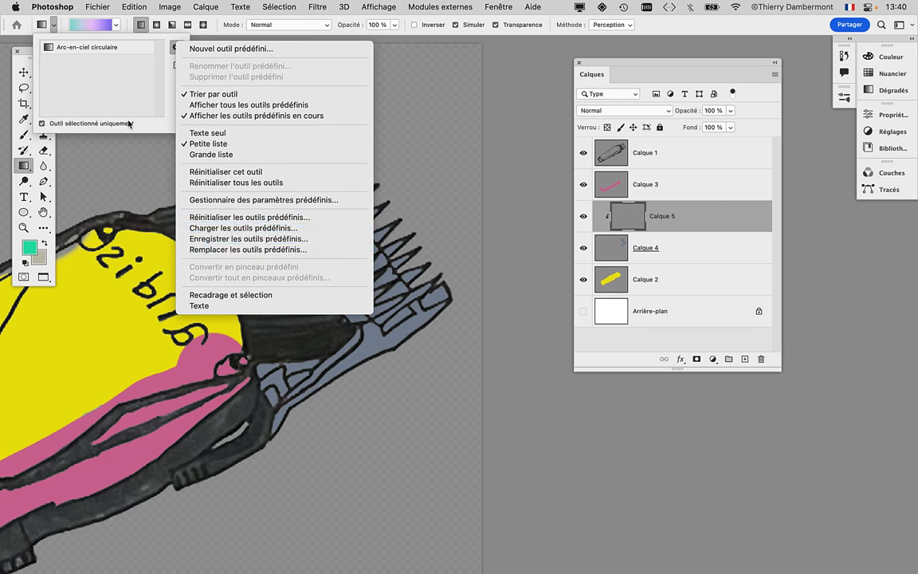
{"action": "left_click", "coordinate": [106, 94]}
{"action": "left_click", "coordinate": [59, 49]}
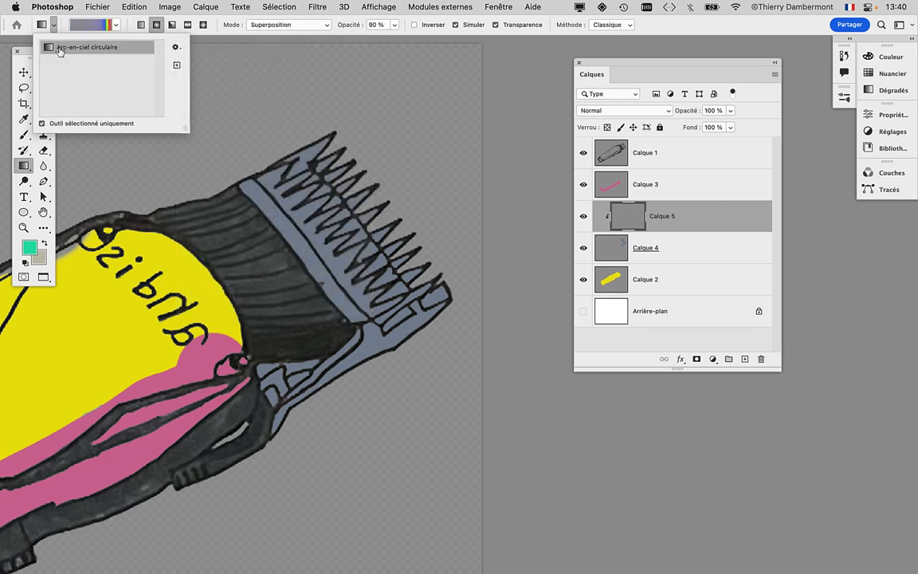
Set the gradient to the Purple_16 preset from the Purples group.
{"action": "left_click", "coordinate": [117, 27]}
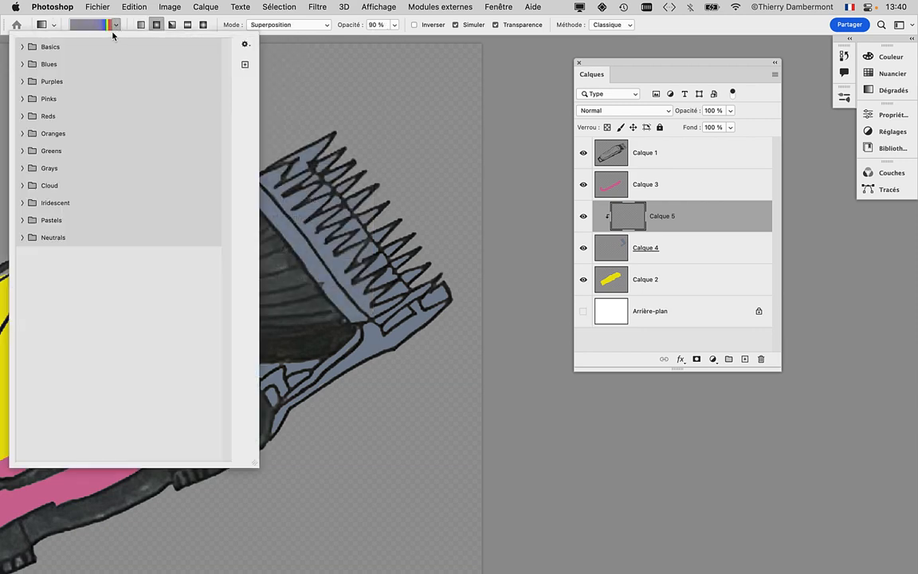
{"action": "left_click", "coordinate": [116, 26]}
{"action": "left_click", "coordinate": [118, 26]}
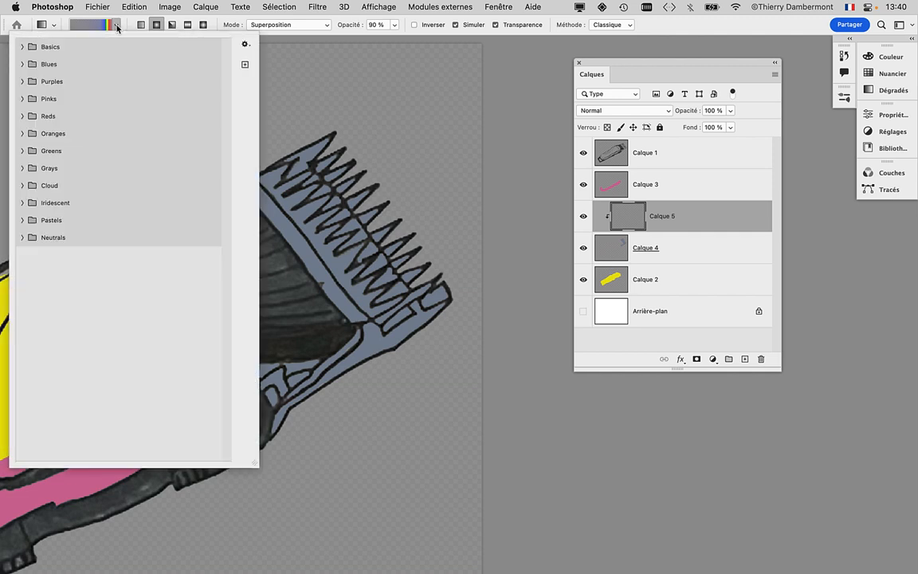
{"action": "left_click", "coordinate": [23, 48]}
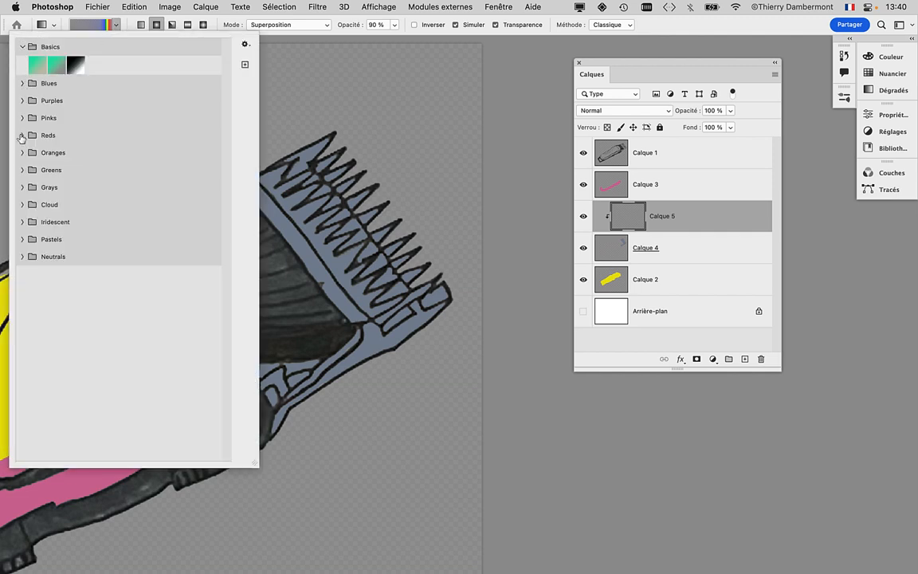
{"action": "left_click", "coordinate": [23, 101]}
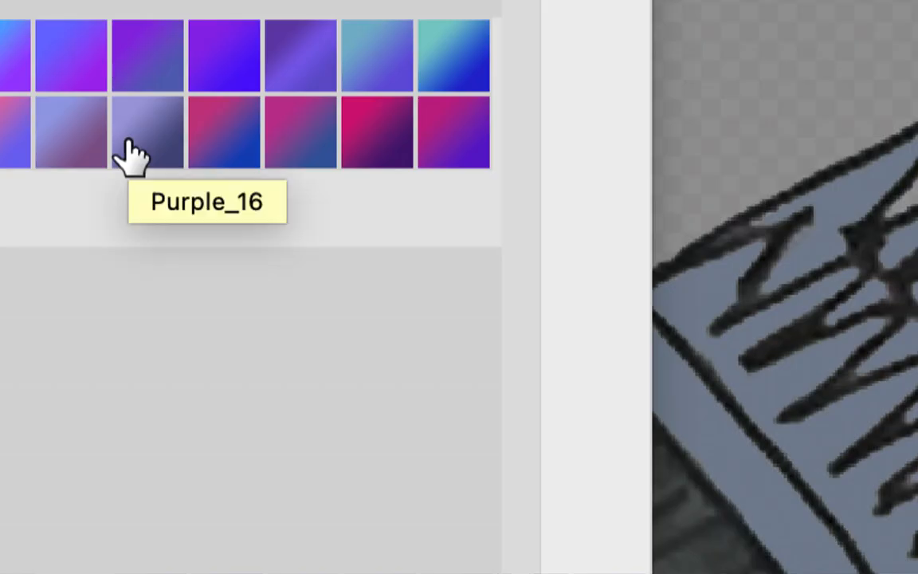
{"action": "left_click", "coordinate": [128, 143]}
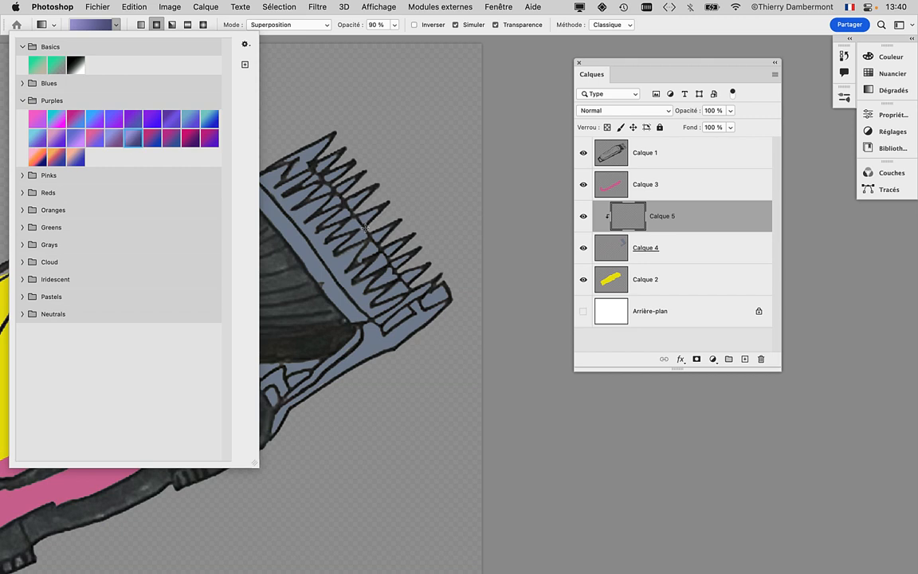
Draw several overlapping radial gradients across the clipper's comb on the clipped layer Calque 5.
{"action": "left_click_drag", "start_coordinate": [464, 191], "coordinate": [169, 406]}
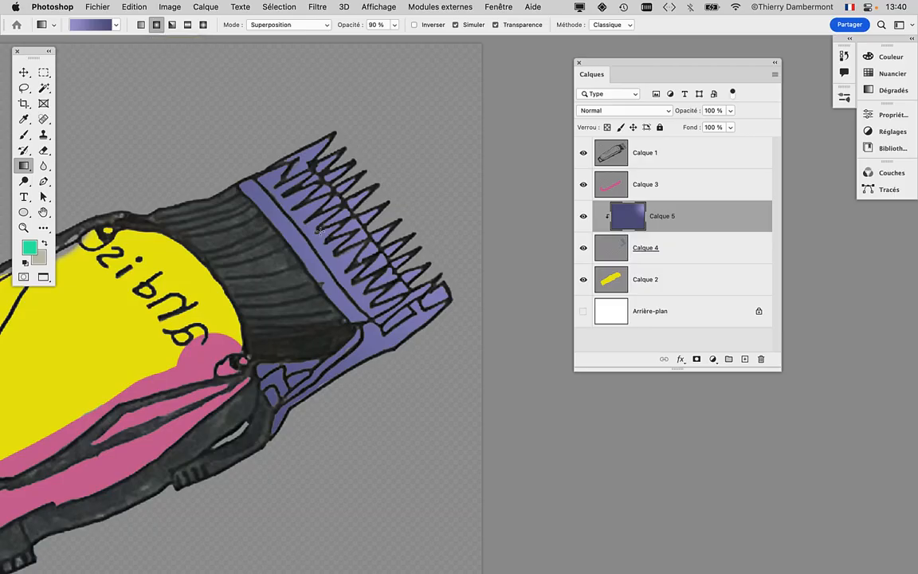
{"action": "left_click_drag", "start_coordinate": [288, 208], "coordinate": [454, 308]}
{"action": "left_click_drag", "start_coordinate": [364, 286], "coordinate": [400, 282]}
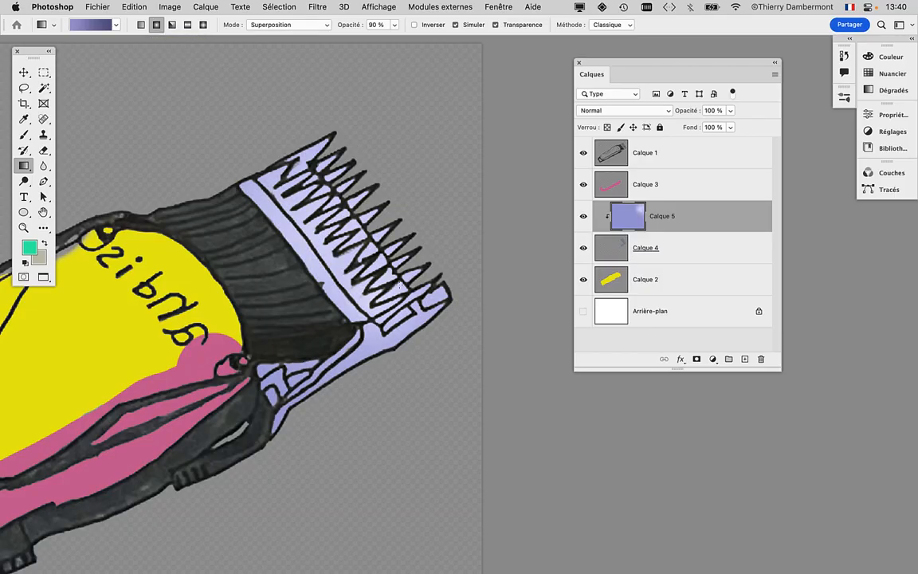
{"action": "mouse_move", "coordinate": [328, 279]}
{"action": "left_mouse_down"}
{"action": "mouse_move", "coordinate": [314, 302]}
{"action": "mouse_move", "coordinate": [347, 268]}
{"action": "mouse_move", "coordinate": [340, 279]}
{"action": "left_mouse_up"}
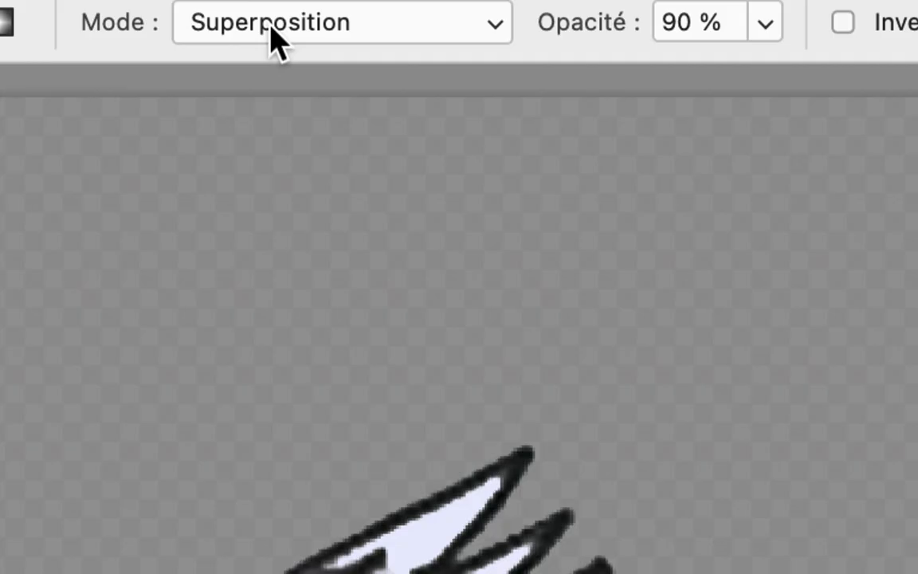
Set the gradient's mode to Normal and its opacity to 100 %, and redraw it over the comb on Calque 5.
{"action": "left_click", "coordinate": [272, 28]}
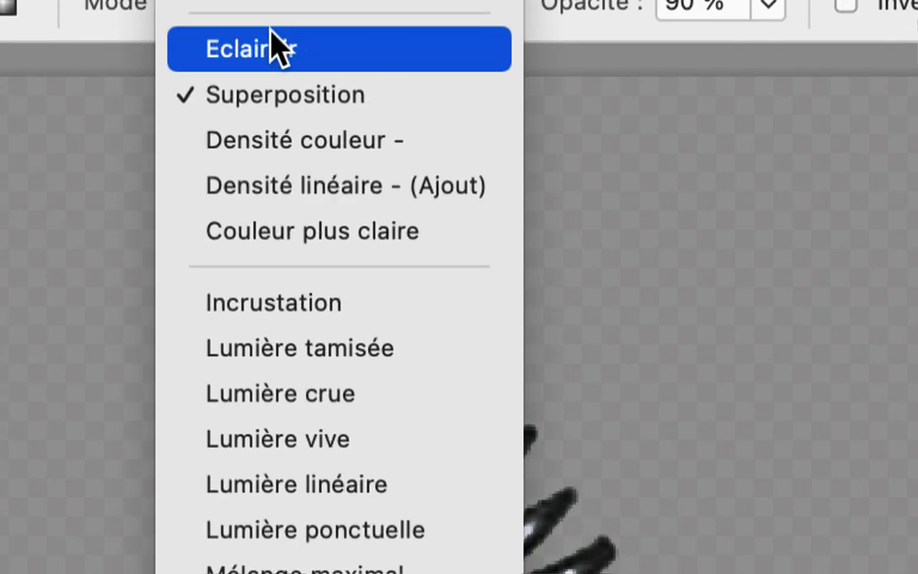
{"action": "left_click", "coordinate": [340, 26]}
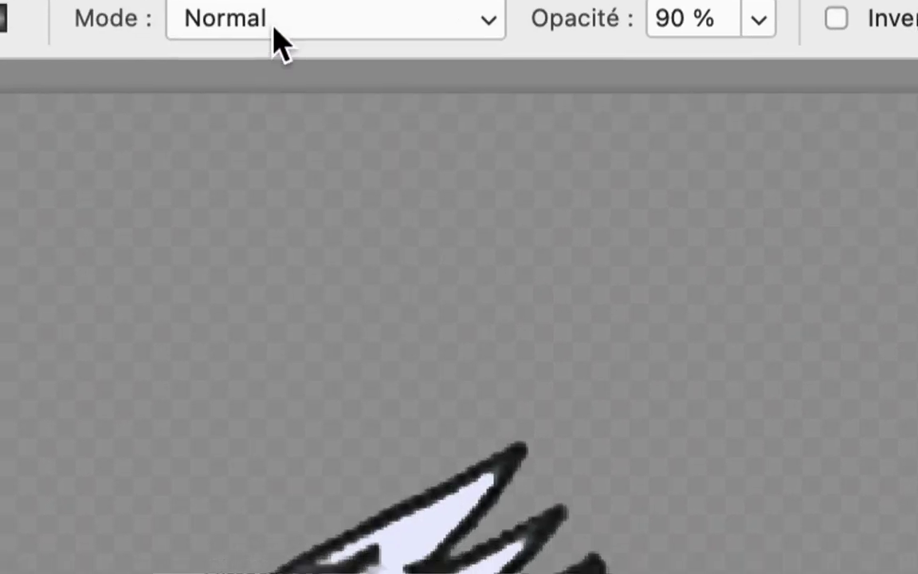
{"action": "left_click", "coordinate": [759, 24]}
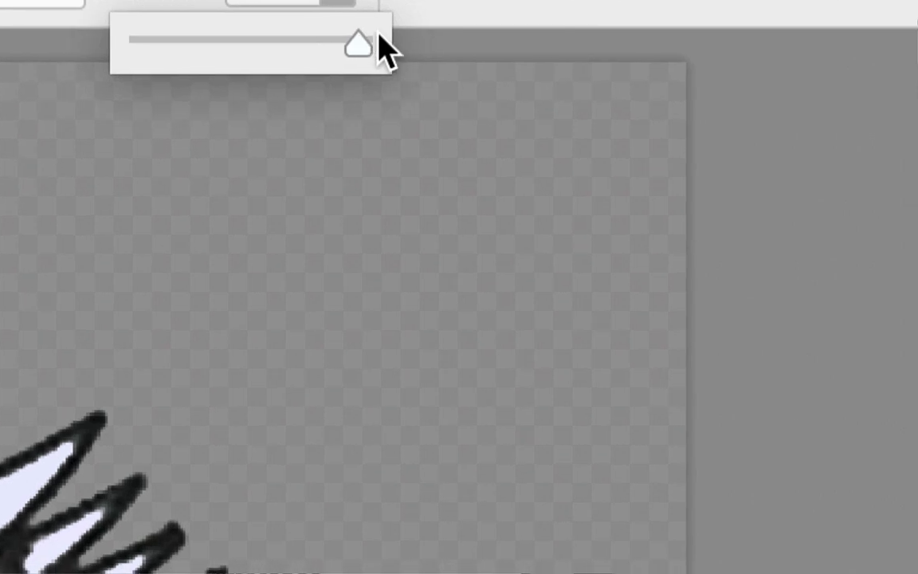
{"action": "left_click", "coordinate": [263, 2]}
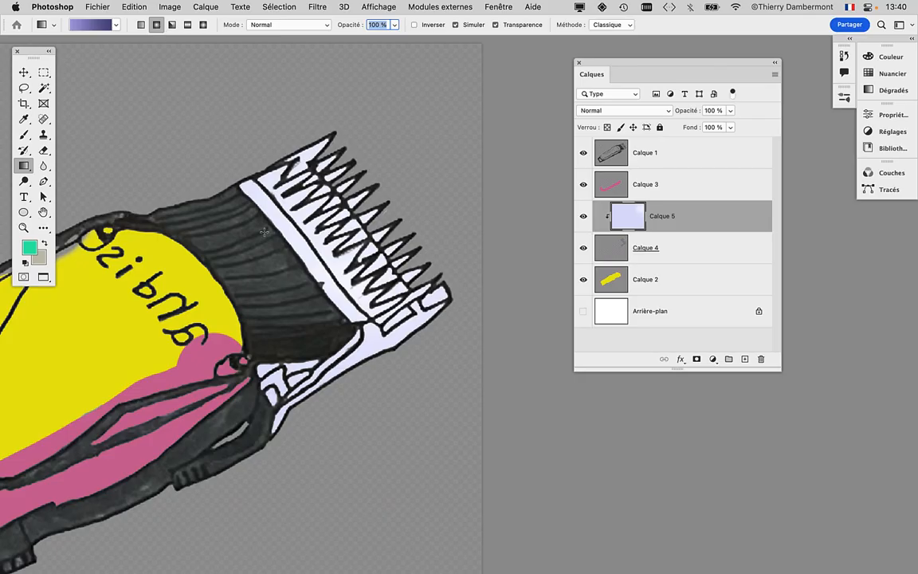
{"action": "left_click_drag", "start_coordinate": [240, 208], "coordinate": [331, 156]}
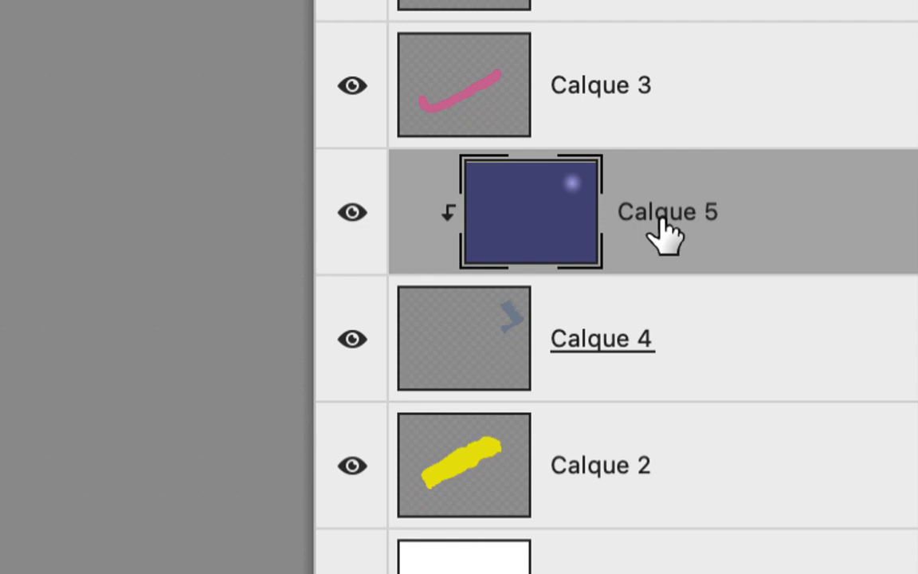
Delete the clipped layer Calque 5.
{"action": "left_click_drag", "start_coordinate": [668, 231], "coordinate": [917, 573]}
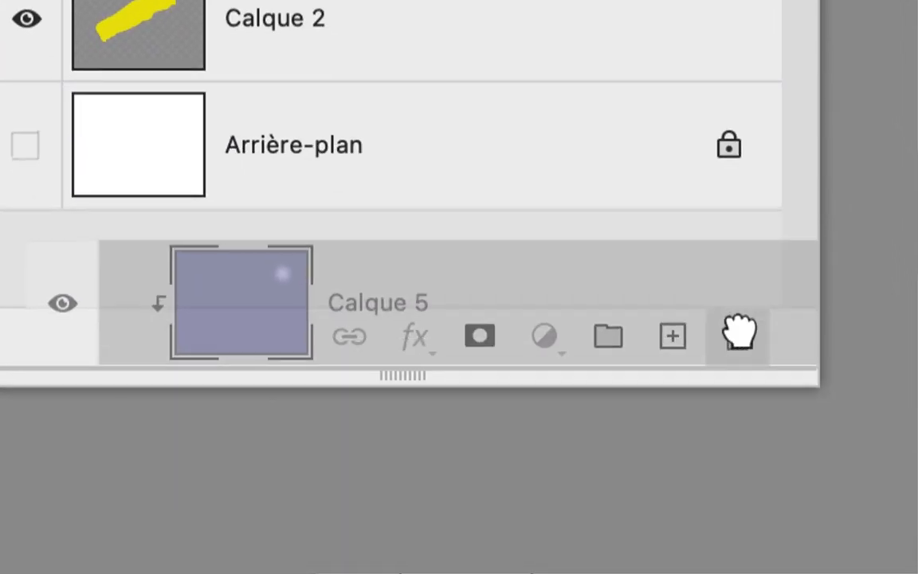
{"action": "left_click_drag", "start_coordinate": [739, 331], "coordinate": [738, 330]}
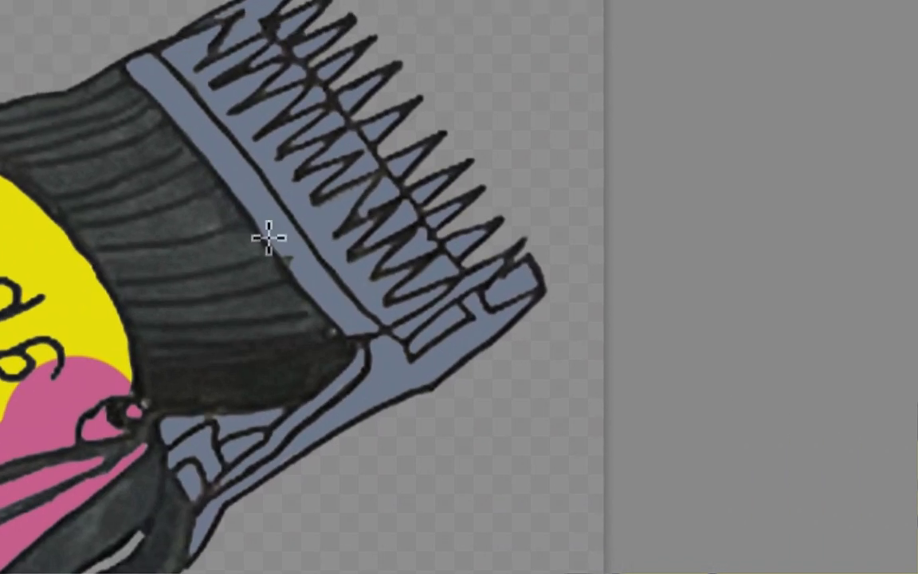
Try the radial gradient directly on Calque 4 without any selection or lock, and undo it.
{"action": "left_click_drag", "start_coordinate": [269, 236], "coordinate": [384, 82]}
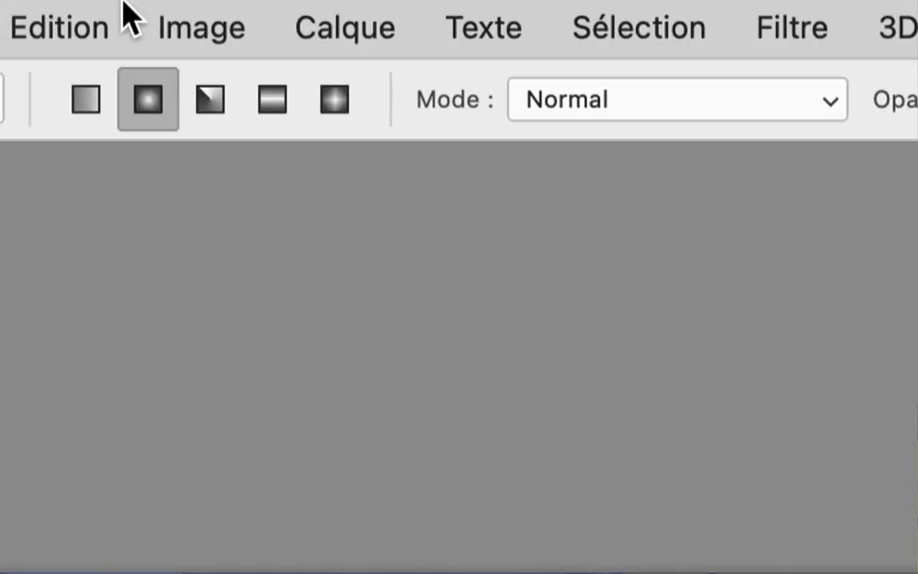
{"action": "left_click", "coordinate": [127, 14]}
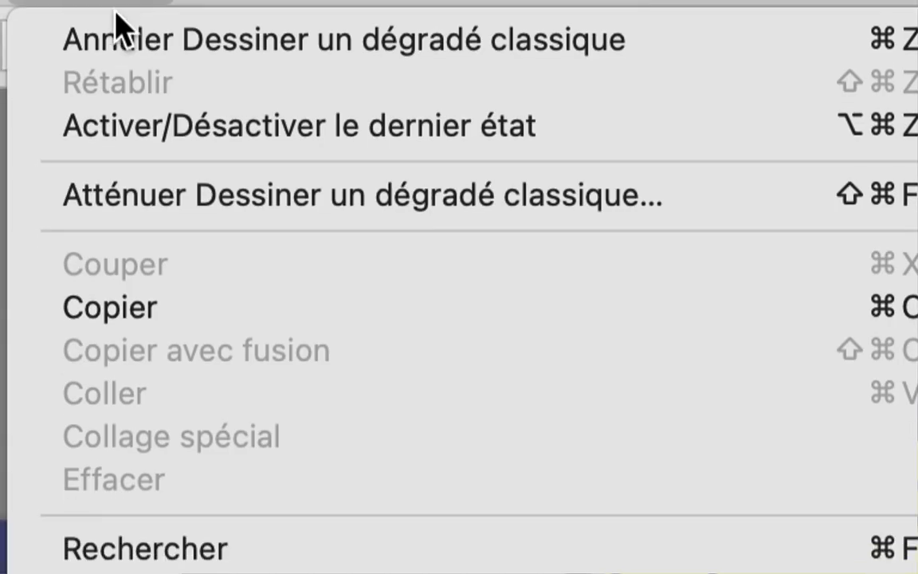
{"action": "left_click", "coordinate": [117, 36]}
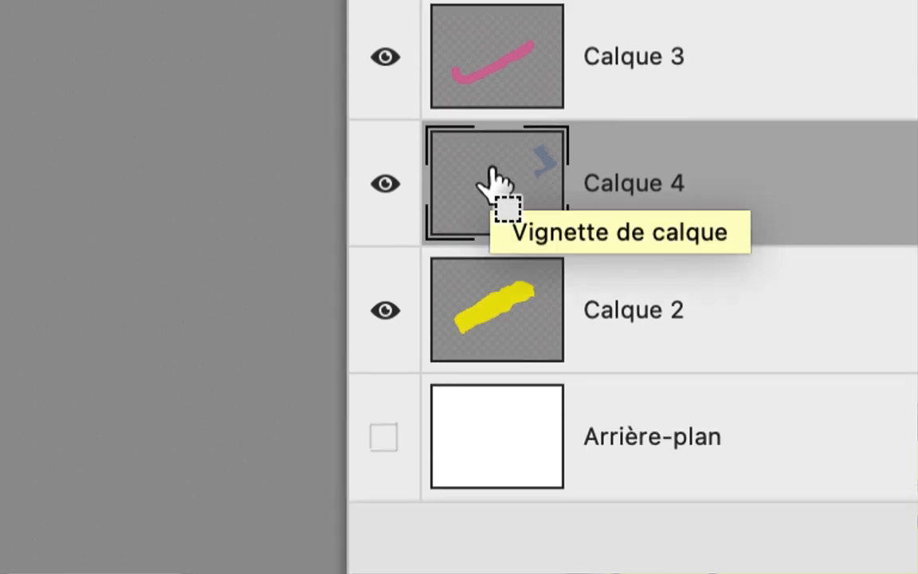
Load Calque 4's pixels as a selection and draw the radial gradient inside it from the comb's base.
{"action": "left_click", "coordinate": [492, 169], "text": "super"}
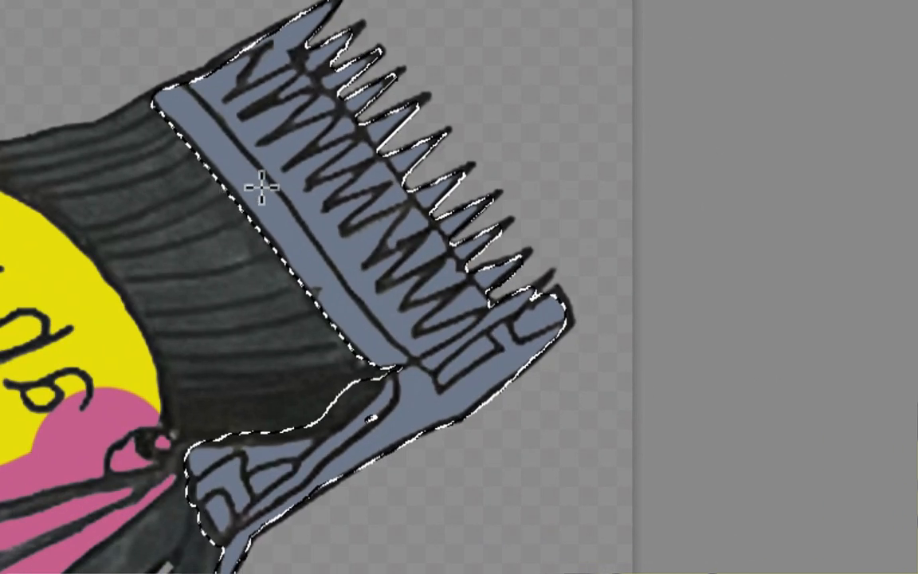
{"action": "left_click_drag", "start_coordinate": [395, 224], "coordinate": [600, 176]}
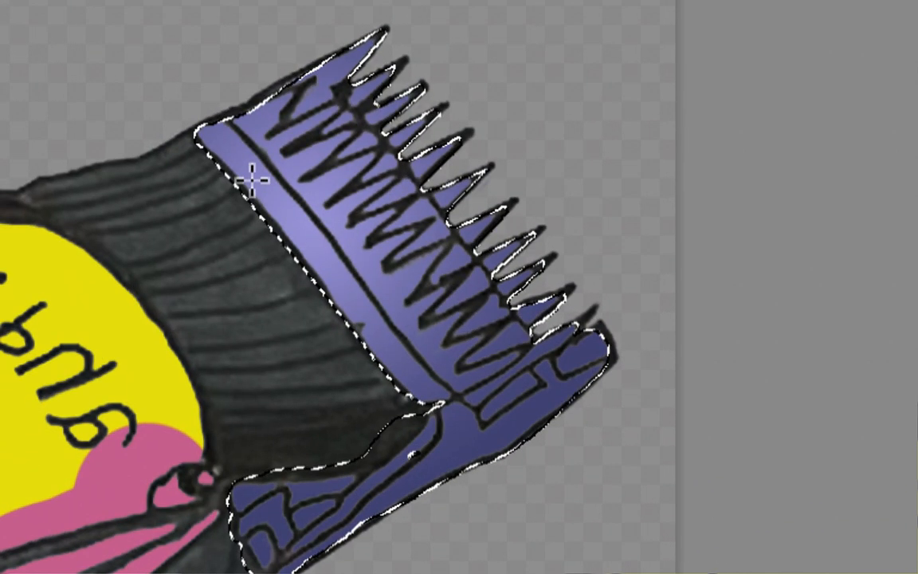
Undo the gradient drawn inside the selection and deselect the comb.
{"action": "key", "text": "super+z"}
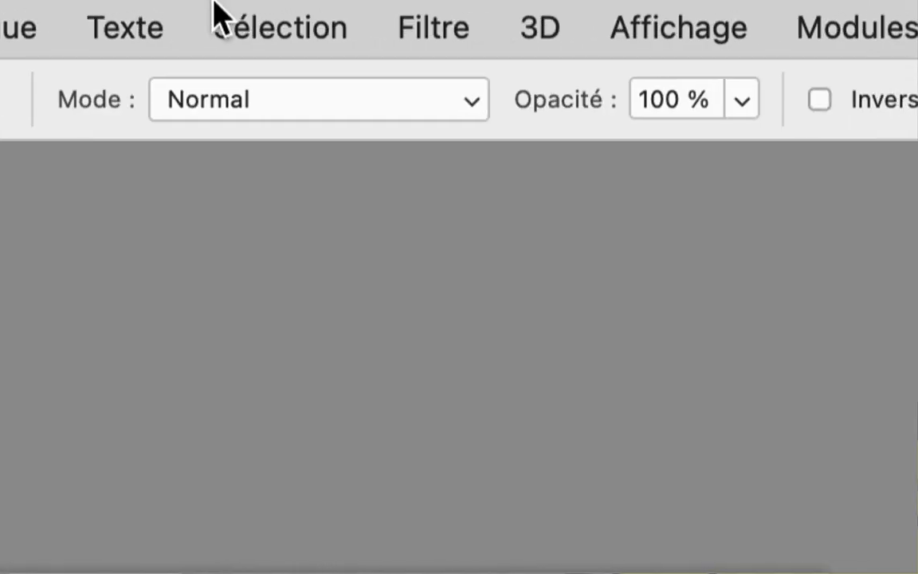
{"action": "left_click", "coordinate": [223, 26]}
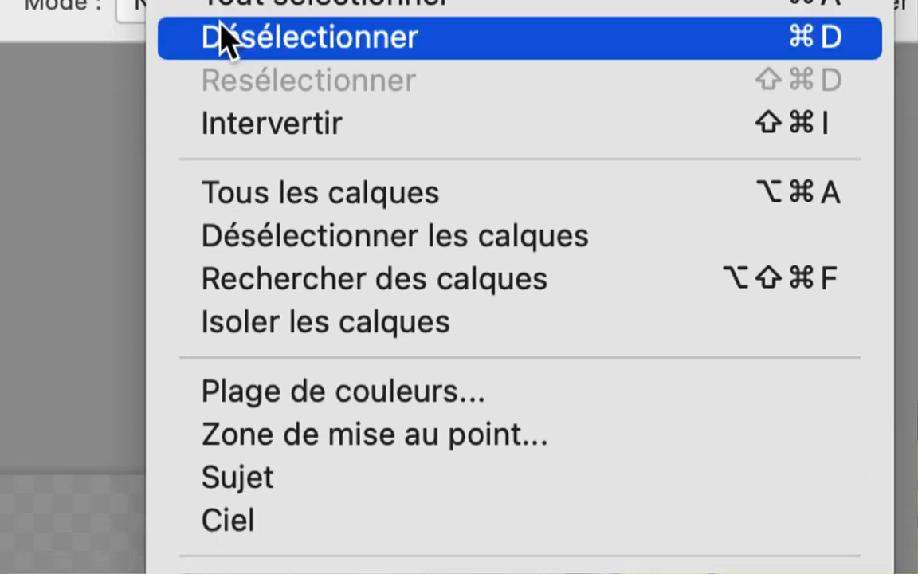
{"action": "left_click", "coordinate": [223, 36]}
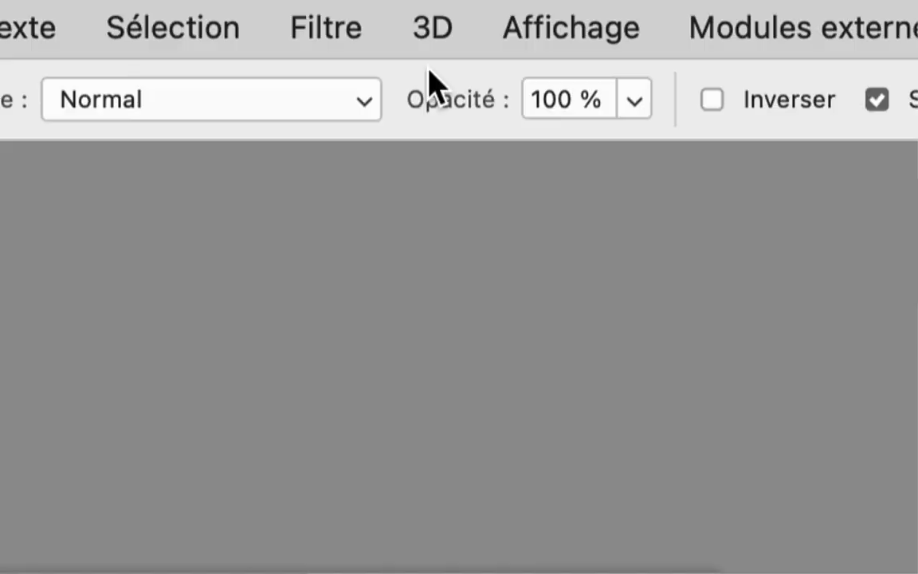
{"action": "left_click", "coordinate": [216, 30]}
{"action": "left_click", "coordinate": [216, 30]}
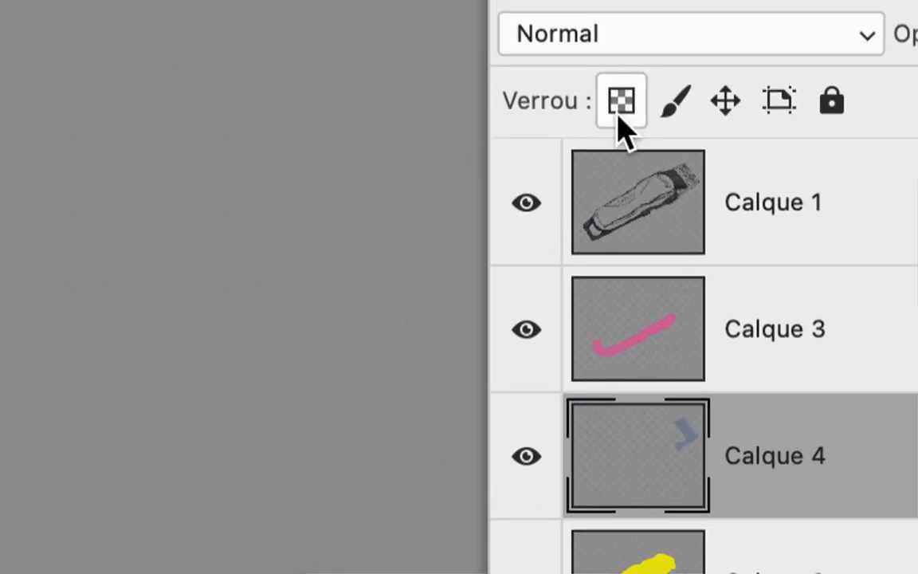
Lock Calque 4's transparent pixels and draw the purple radial gradient outward from the comb's base.
{"action": "left_click", "coordinate": [619, 112]}
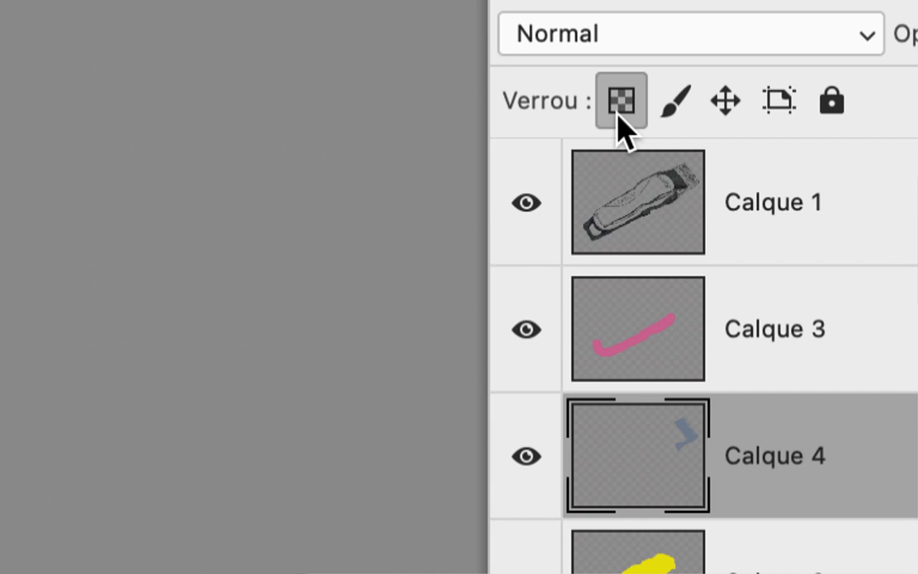
{"action": "left_click", "coordinate": [618, 112]}
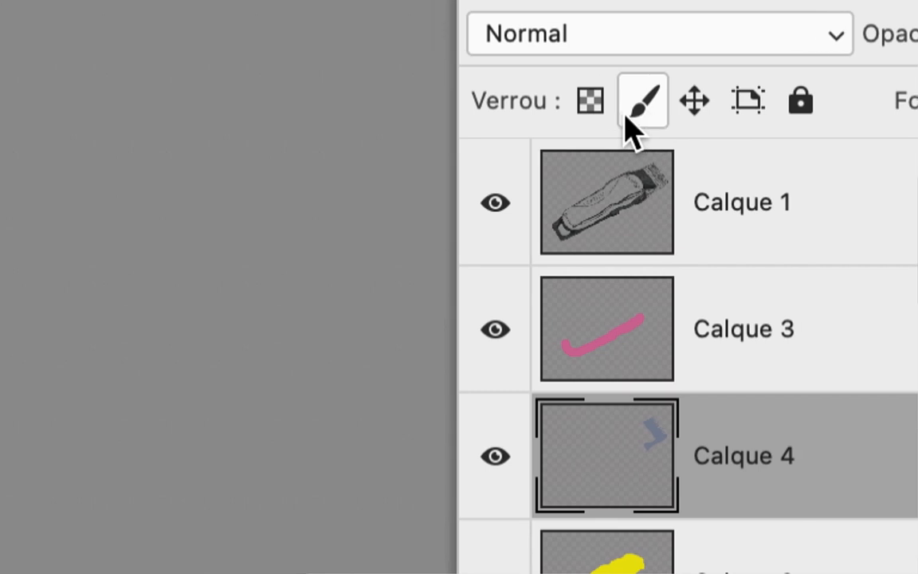
{"action": "left_click", "coordinate": [619, 117]}
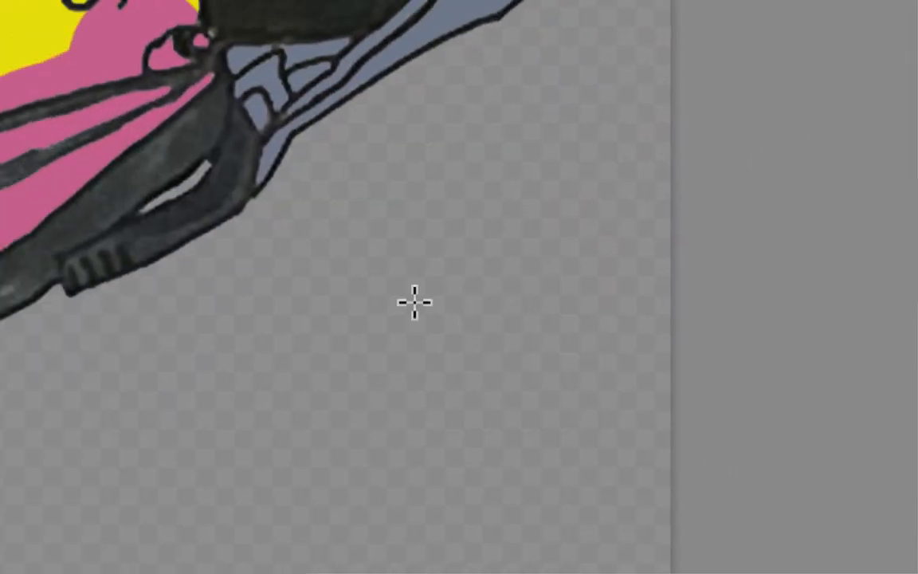
{"action": "left_click_drag", "start_coordinate": [381, 208], "coordinate": [420, 189]}
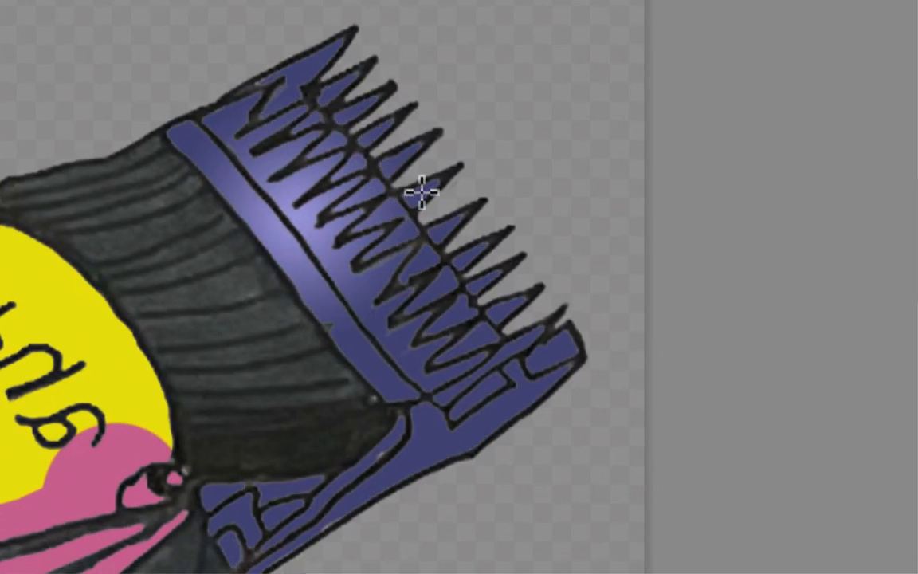